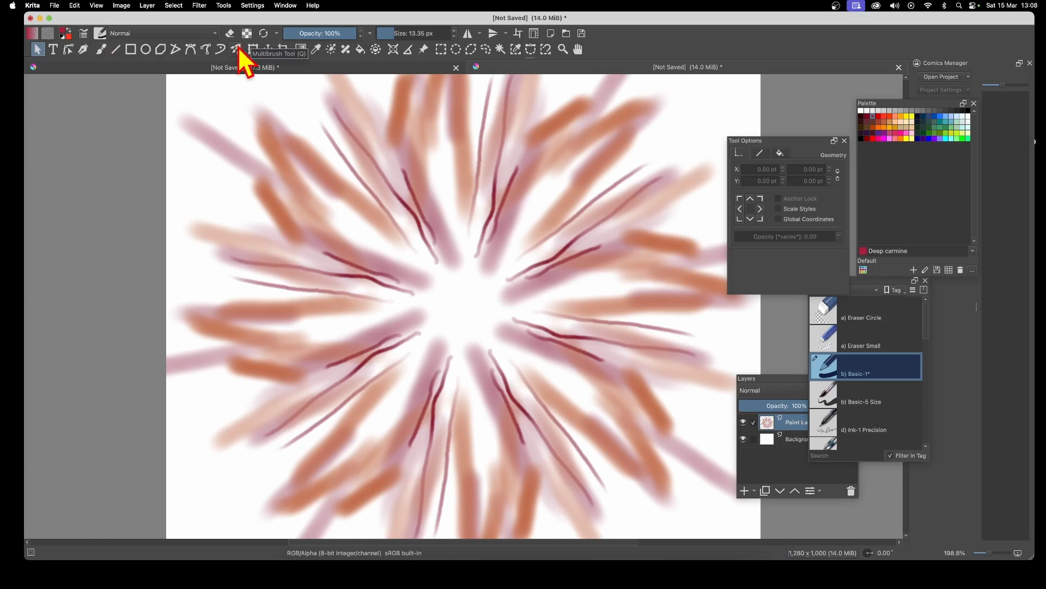
# - Activate the Multibrush tool and look through the list of available dockers
pyautogui.click(237, 50)
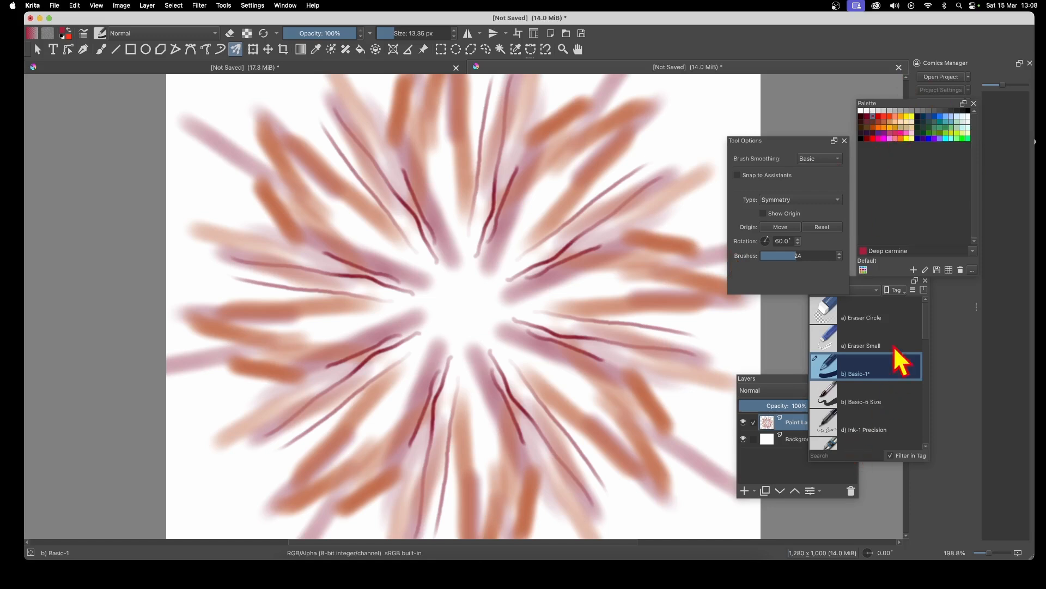
pyautogui.click(888, 274)
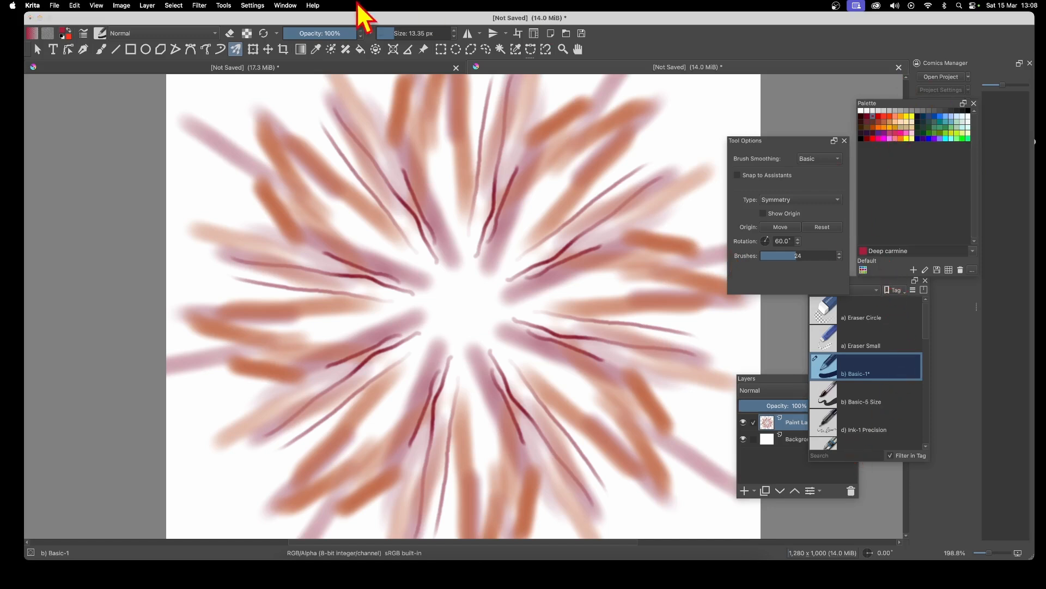
pyautogui.click(248, 7)
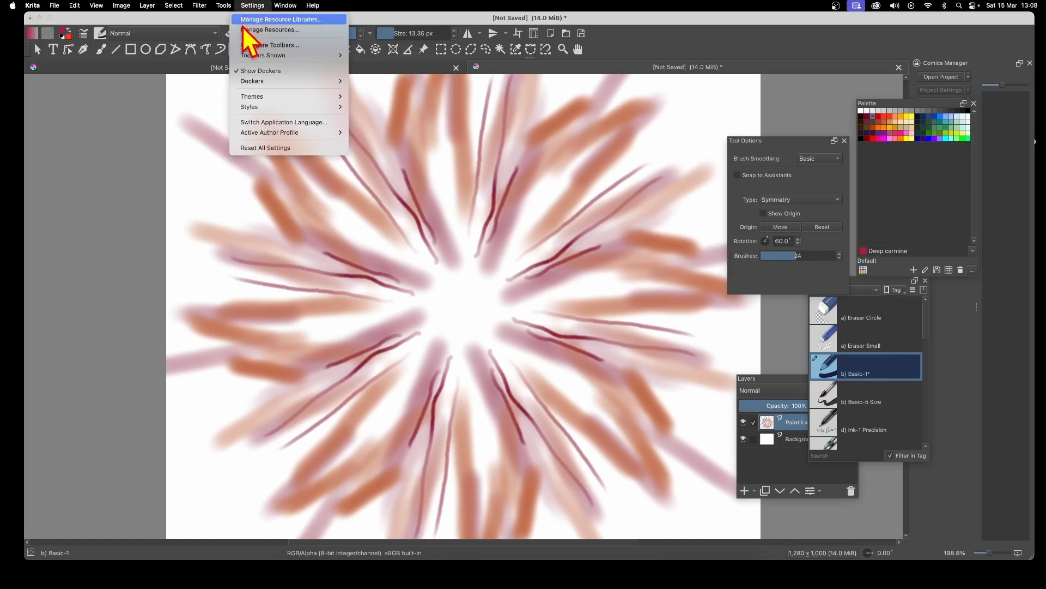
pyautogui.moveTo(252, 82)
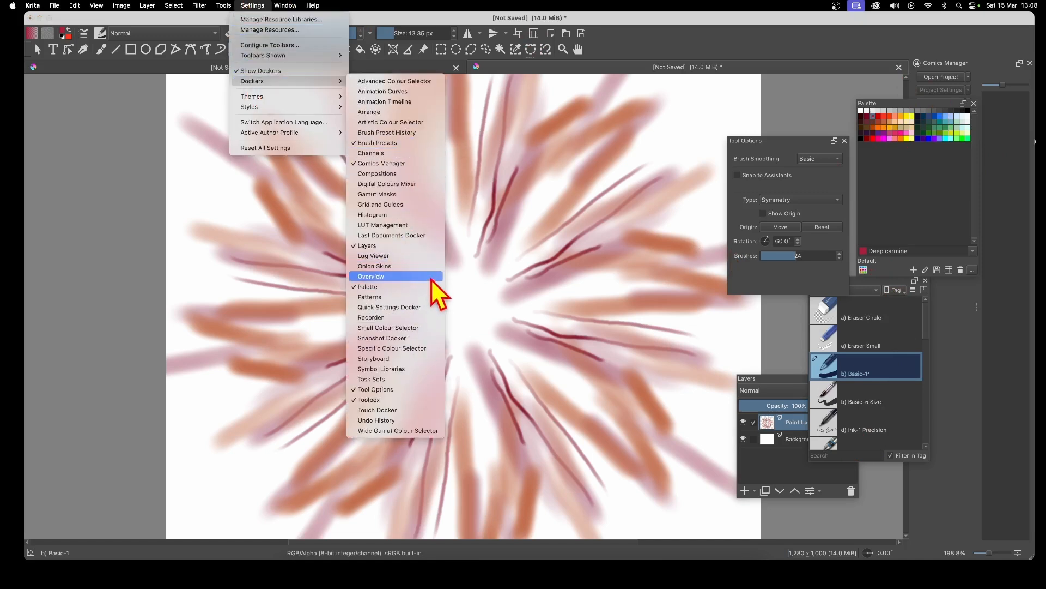
pyautogui.click(495, 392)
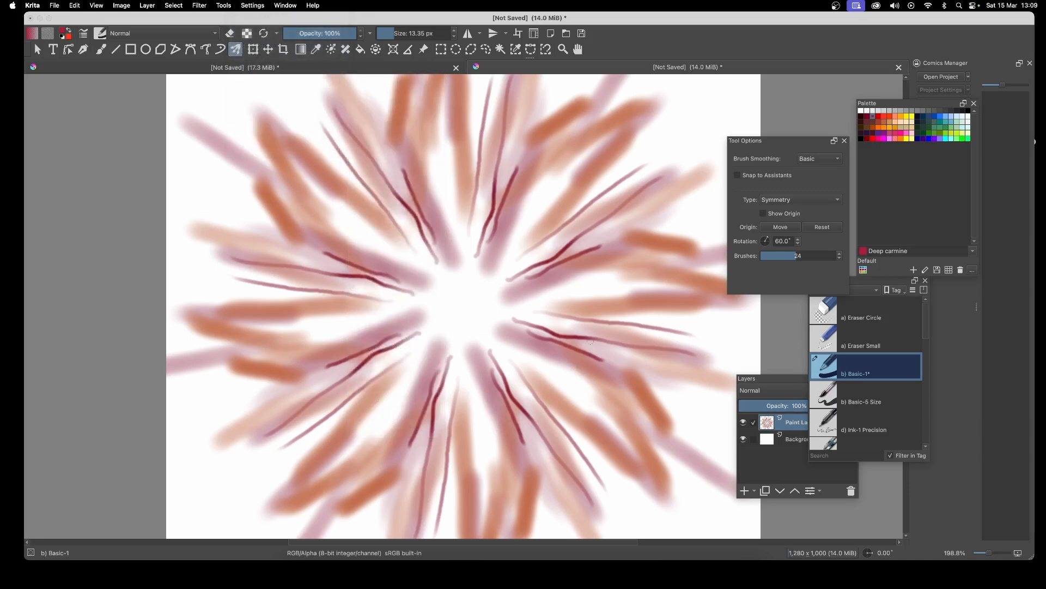
# - Set the Multibrush type to Snowflake and show its origin guides
pyautogui.click(798, 200)
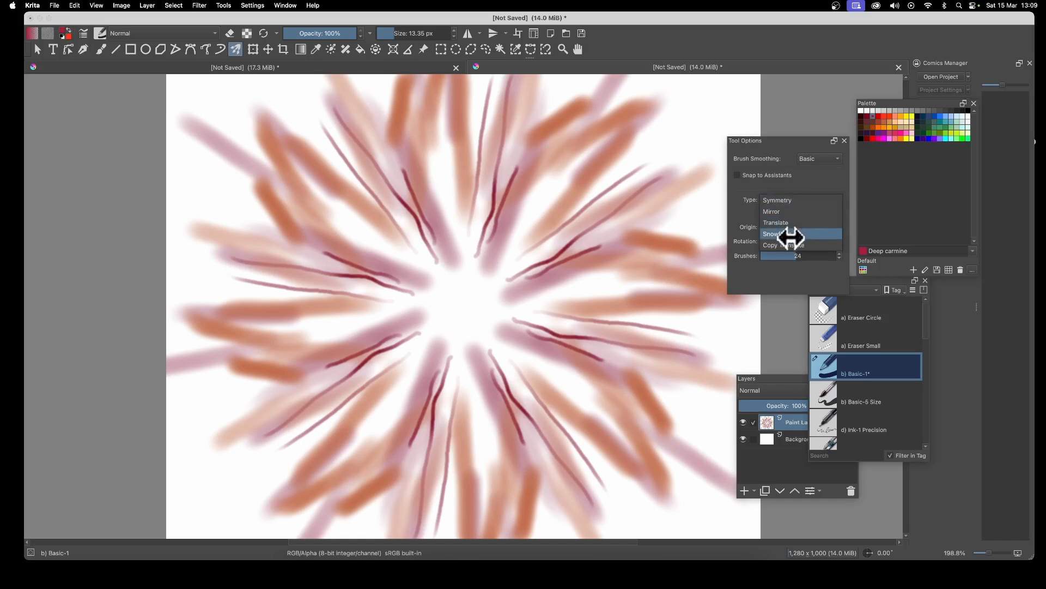
pyautogui.click(791, 234)
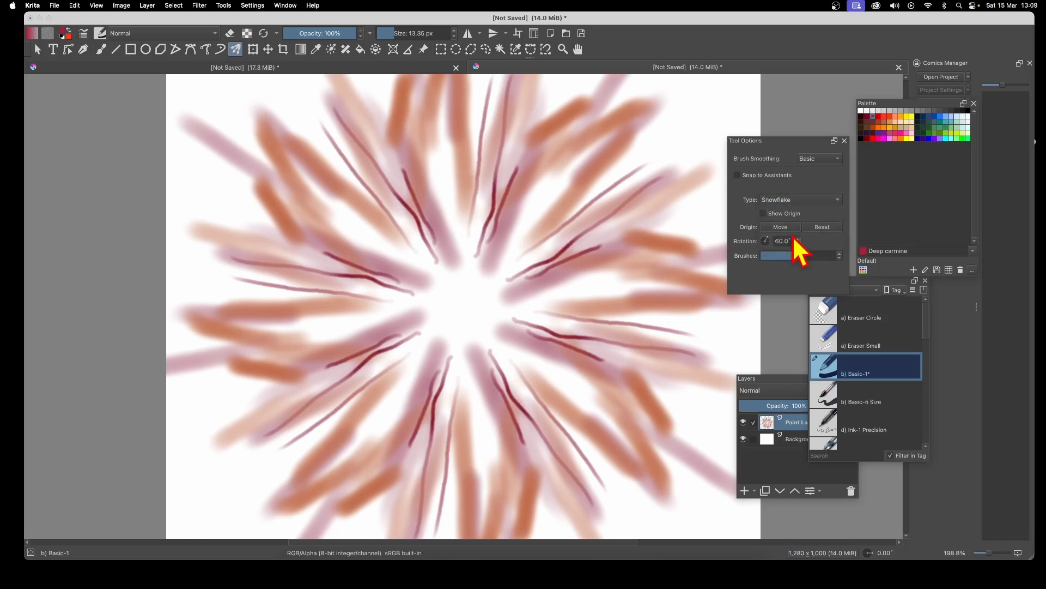
pyautogui.click(763, 213)
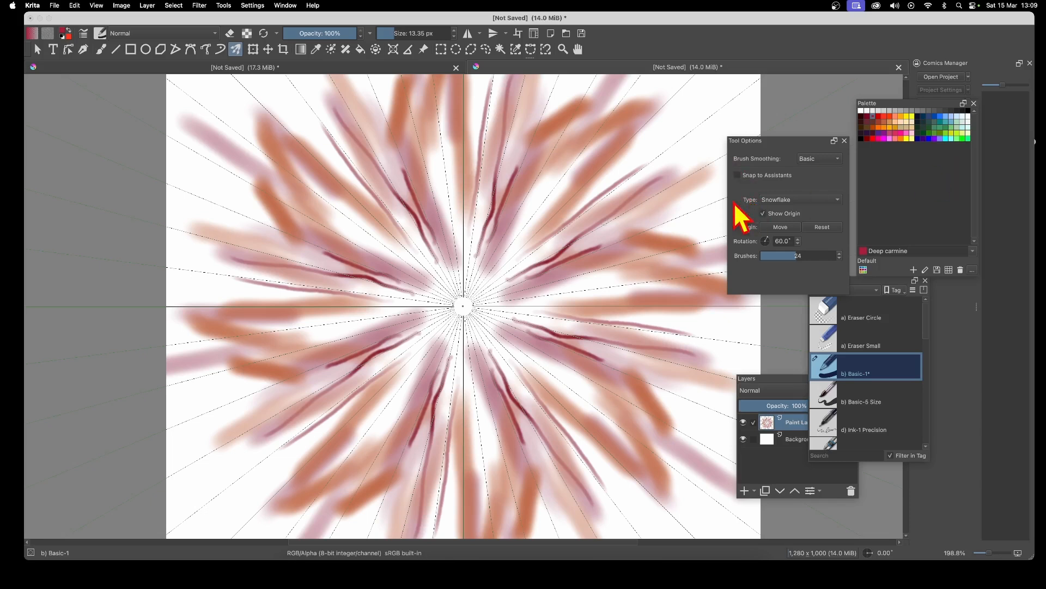
# - Try snowflake strokes in Deep carmine around the flower with the Basic-1 brush, and undo them all
pyautogui.moveTo(491, 230); pyautogui.dragTo(526, 165)
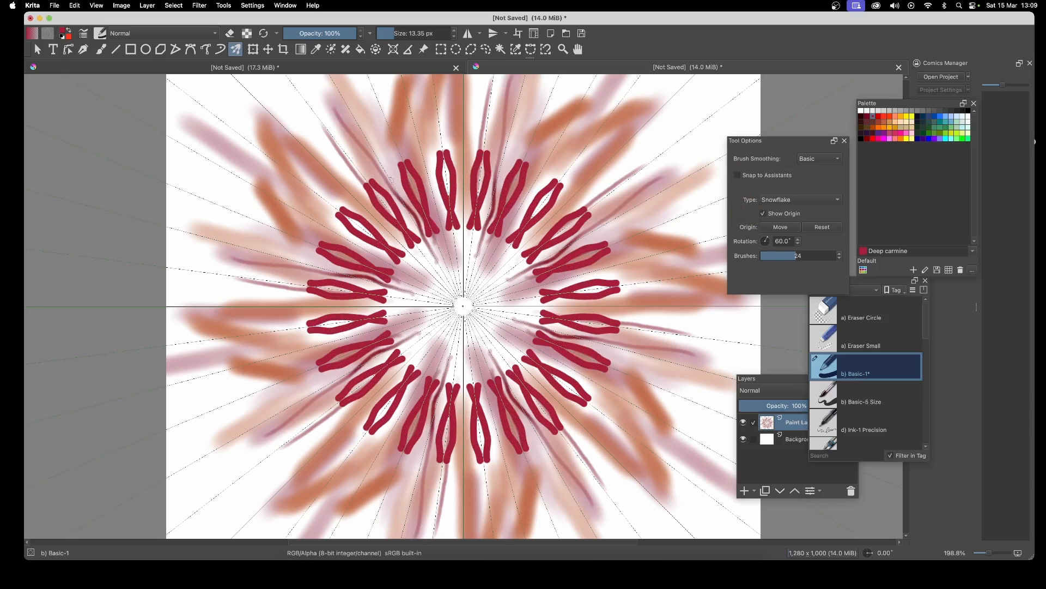
pyautogui.moveTo(375, 175); pyautogui.dragTo(346, 152)
pyautogui.moveTo(331, 118)
pyautogui.mouseDown()
pyautogui.moveTo(313, 106)
pyautogui.moveTo(250, 100)
pyautogui.moveTo(241, 78)
pyautogui.mouseUp()
pyautogui.press('super+z')
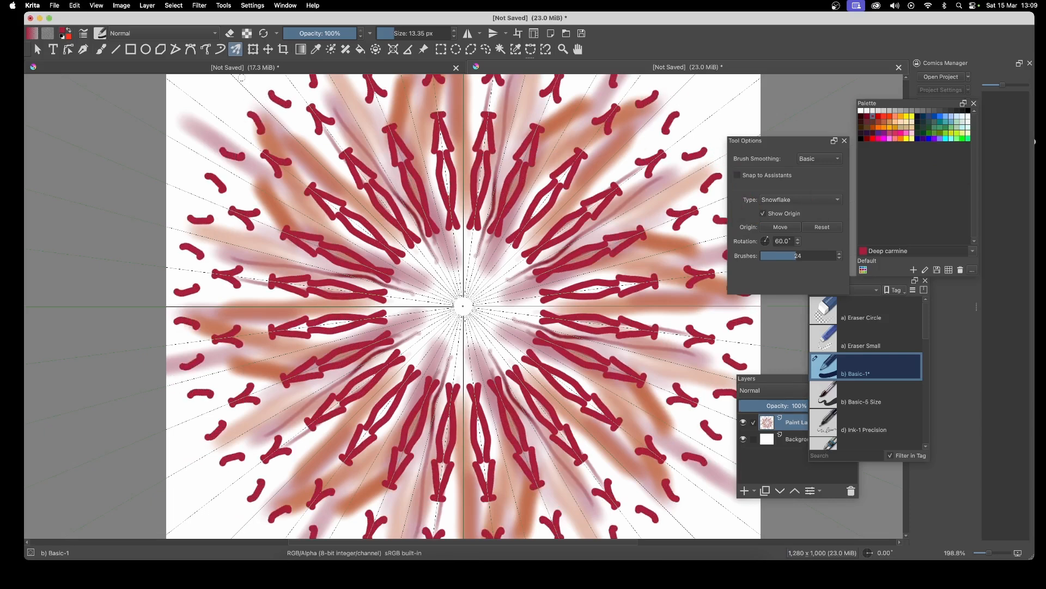
pyautogui.press('super+z')
pyautogui.press('super+z')
pyautogui.press('super+z')
pyautogui.press('super+z')
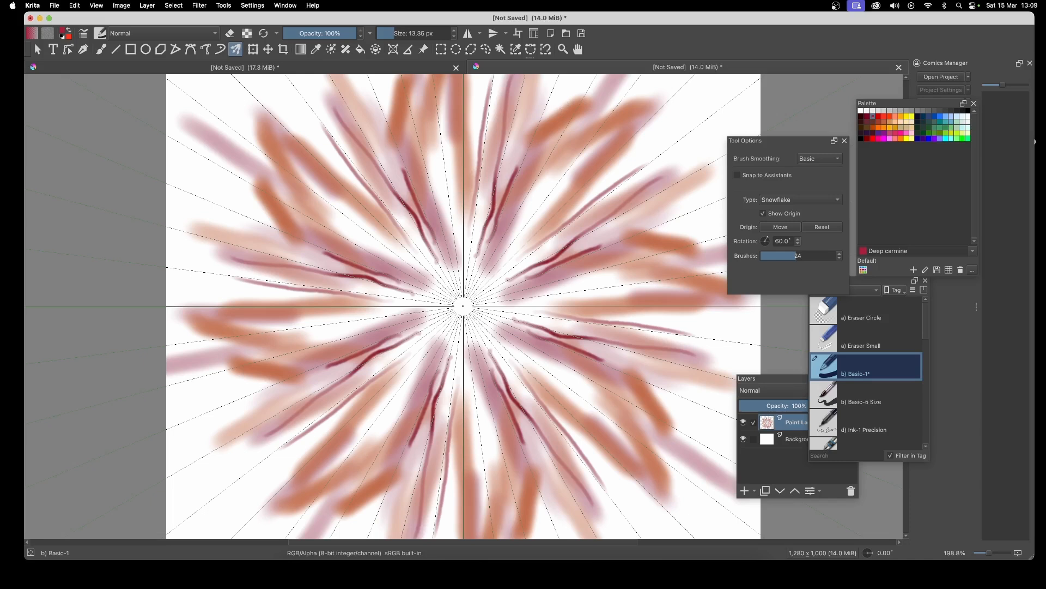
# - Paint mirrored Deep carmine strokes with the Basic-1 brush across the outer petals and around the centre of the flower
pyautogui.rightClick(585, 68)
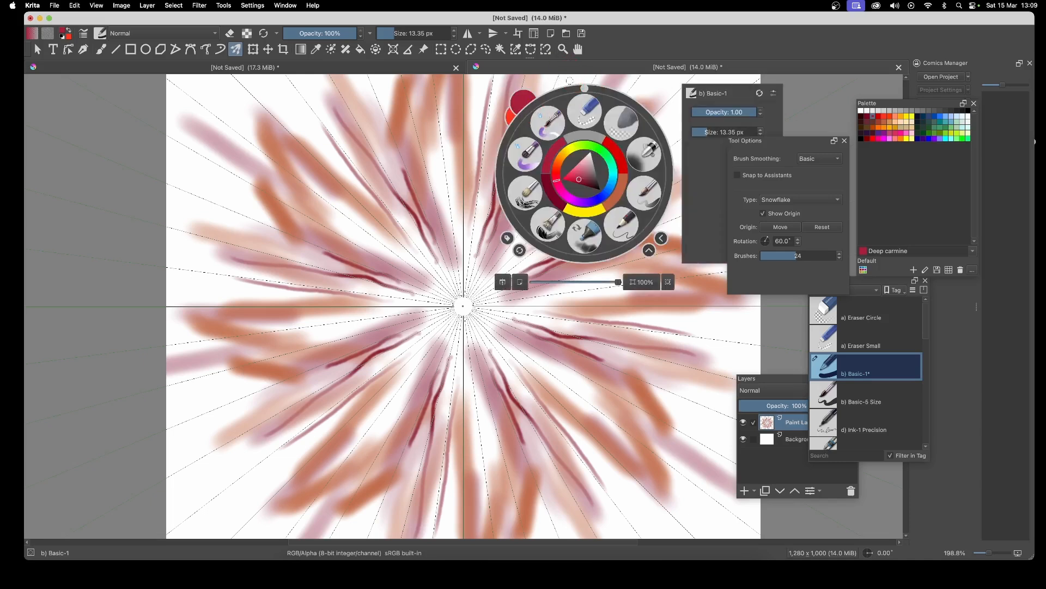
pyautogui.click(569, 80)
pyautogui.moveTo(550, 132); pyautogui.dragTo(572, 87)
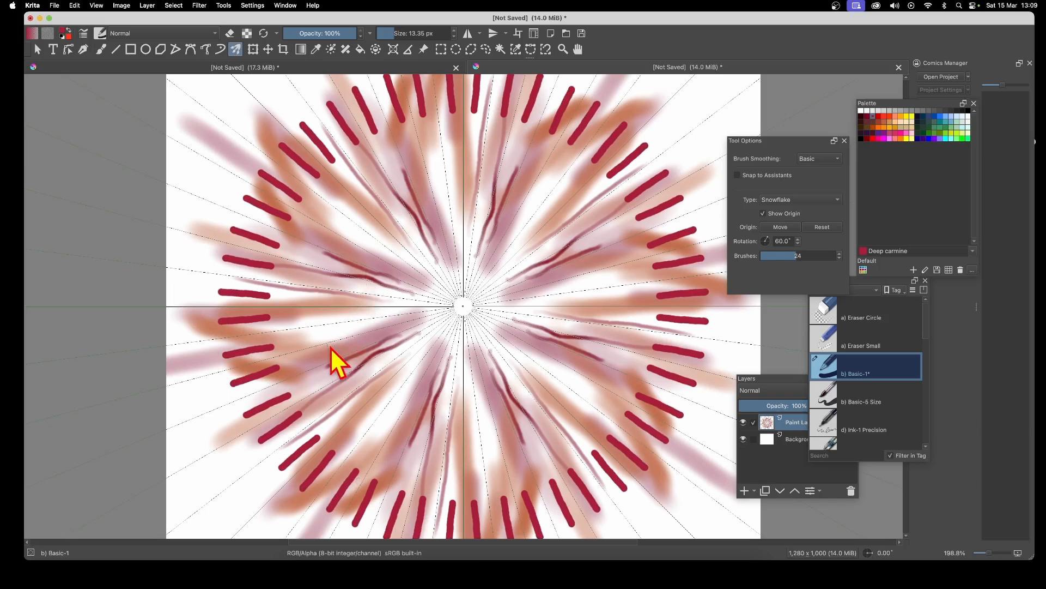
pyautogui.moveTo(328, 336); pyautogui.dragTo(329, 347)
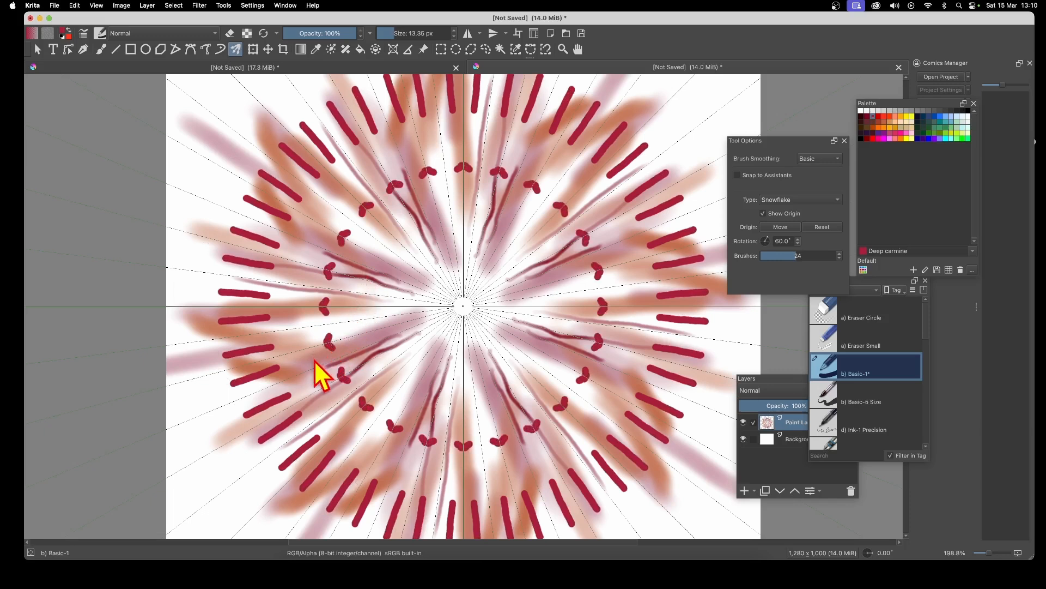
pyautogui.moveTo(314, 354)
pyautogui.mouseDown()
pyautogui.moveTo(296, 362)
pyautogui.moveTo(141, 277)
pyautogui.mouseUp()
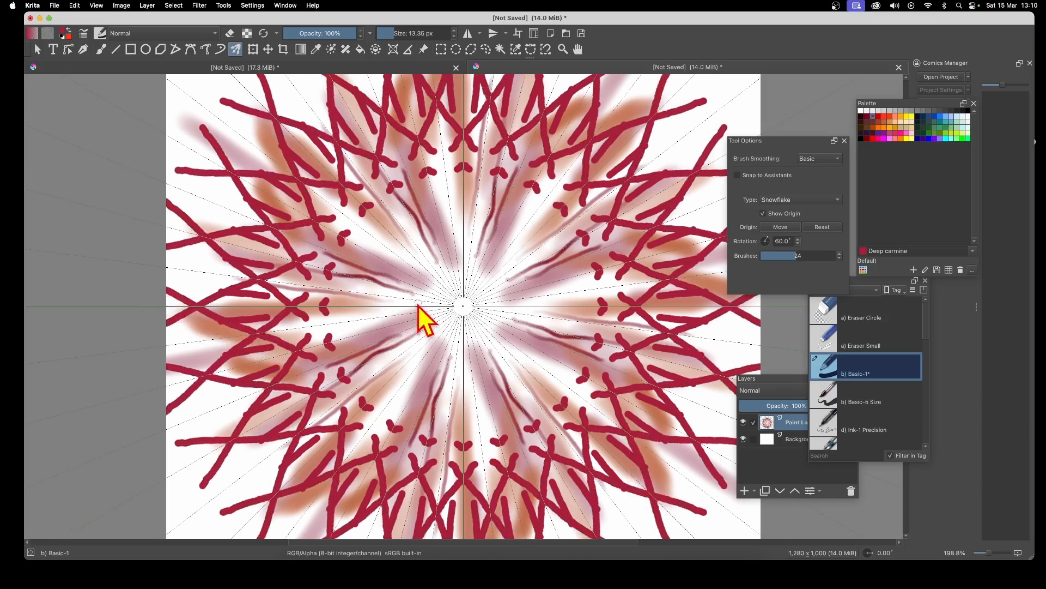
pyautogui.moveTo(420, 312); pyautogui.dragTo(357, 305)
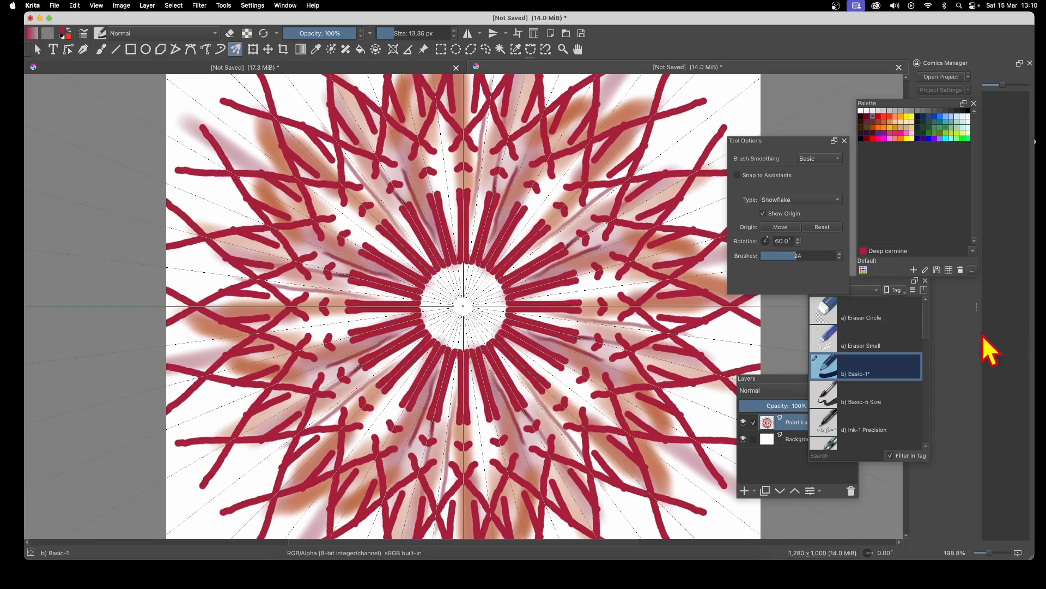
# - Paint thinner carmine lines over the outer and middle petals with the Sketching-3 Leaky brush at 7 px
pyautogui.scroll(-15, 888, 341)
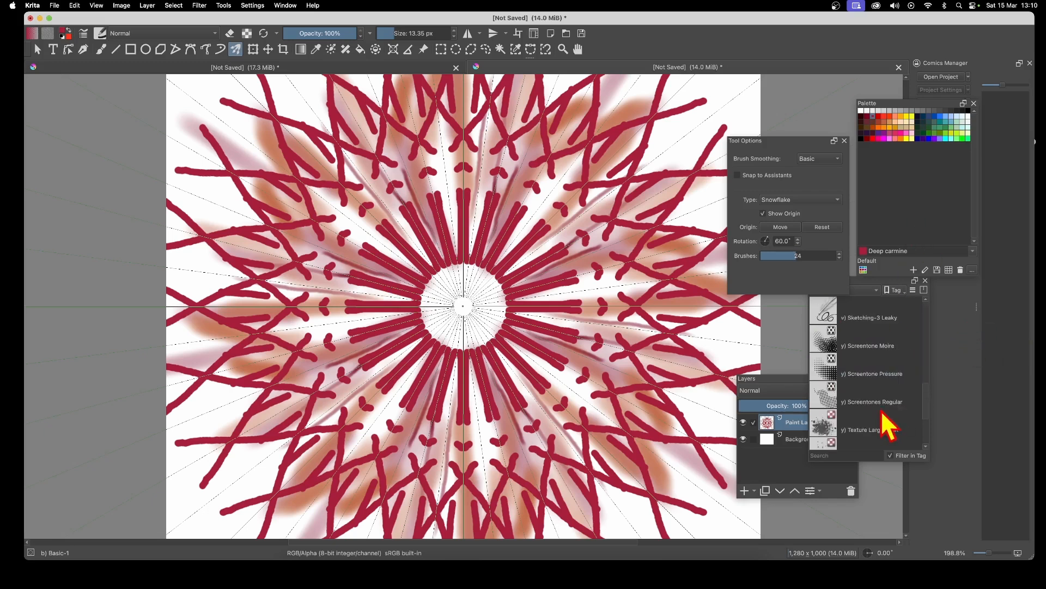
pyautogui.click(852, 317)
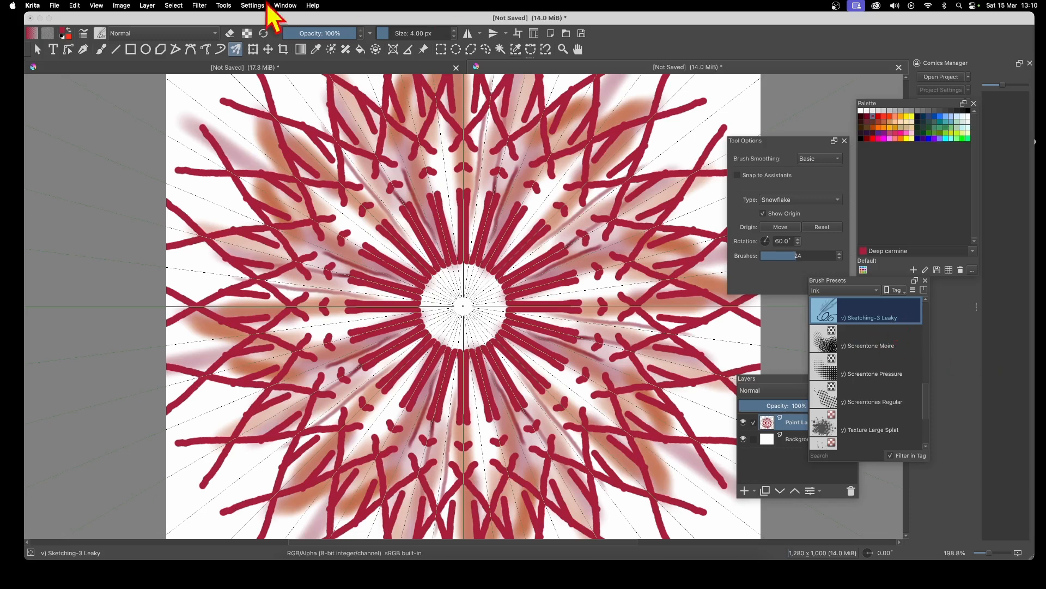
pyautogui.click(388, 35)
pyautogui.moveTo(388, 35); pyautogui.dragTo(391, 36)
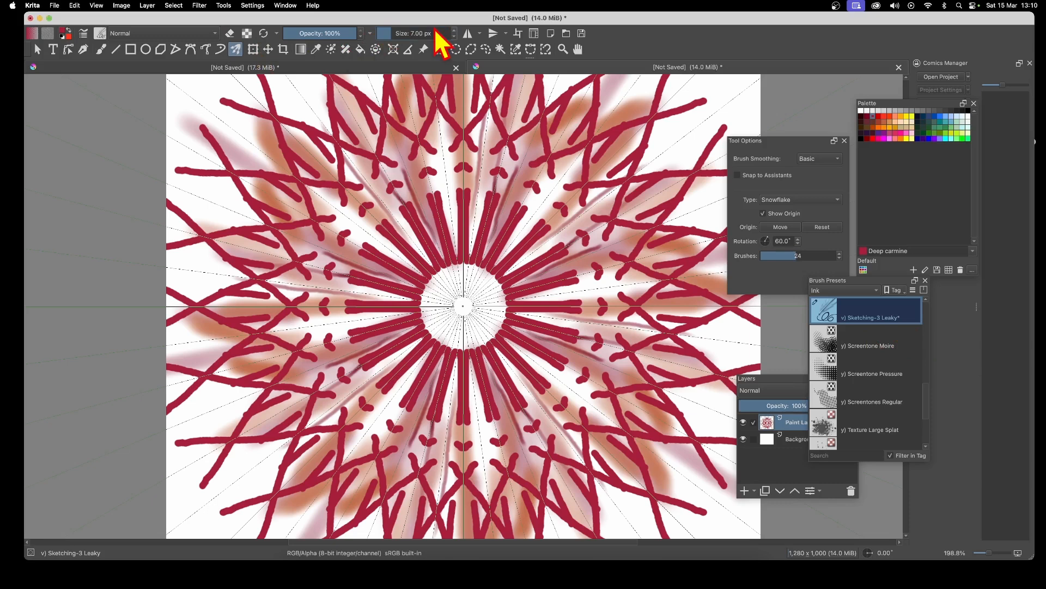
pyautogui.moveTo(437, 116); pyautogui.dragTo(493, 120)
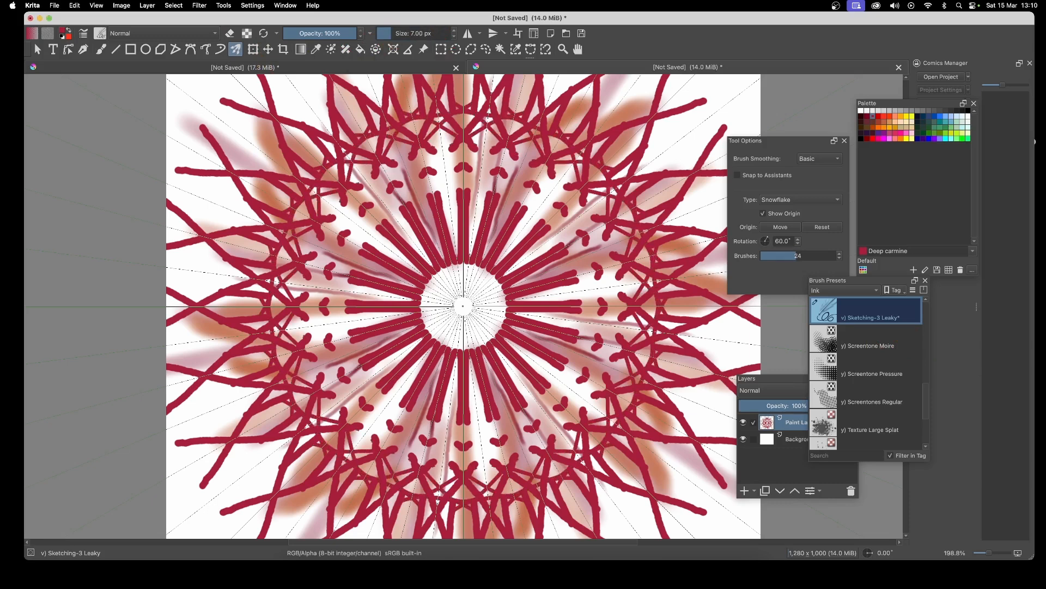
pyautogui.moveTo(565, 128)
pyautogui.mouseDown()
pyautogui.moveTo(725, 106)
pyautogui.moveTo(750, 118)
pyautogui.mouseUp()
pyautogui.moveTo(204, 103); pyautogui.dragTo(275, 113)
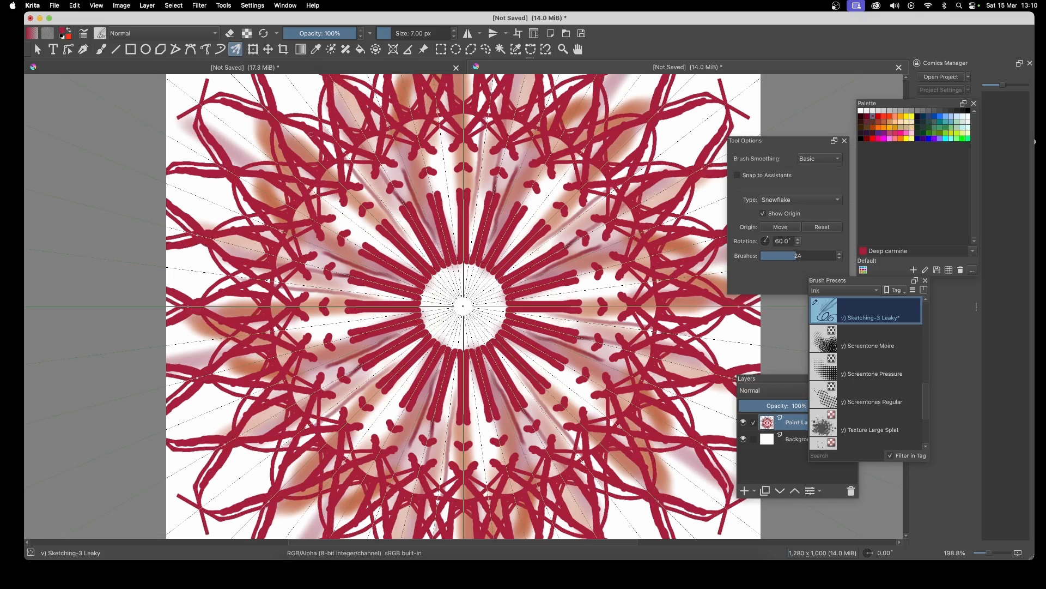
pyautogui.moveTo(283, 90)
pyautogui.mouseDown()
pyautogui.moveTo(316, 159)
pyautogui.moveTo(387, 219)
pyautogui.mouseUp()
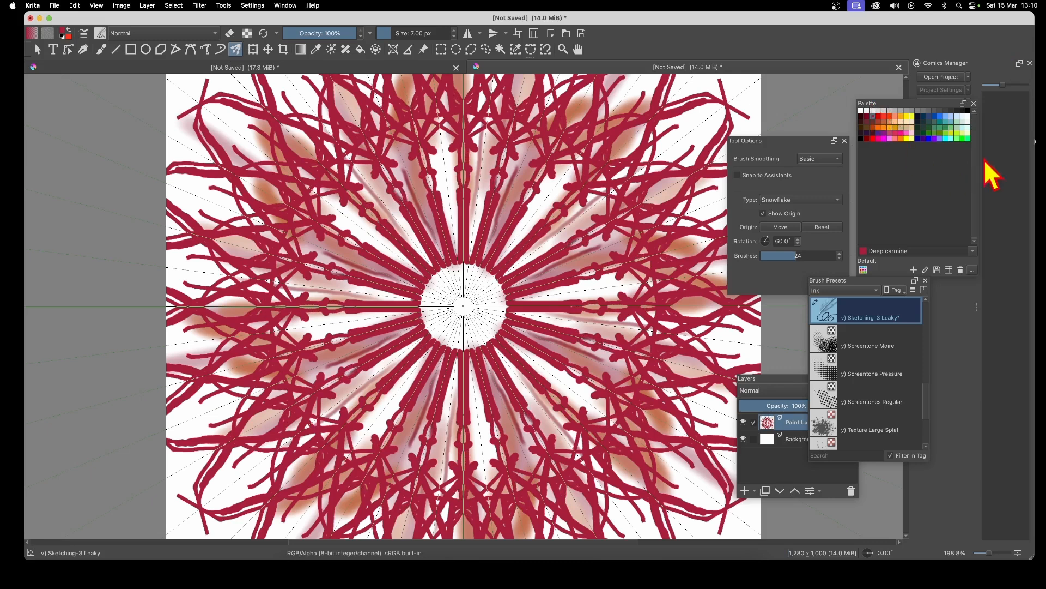
# - Paint green snowflake lines near the canvas corners and from the centre ring out to the edges
pyautogui.click(947, 128)
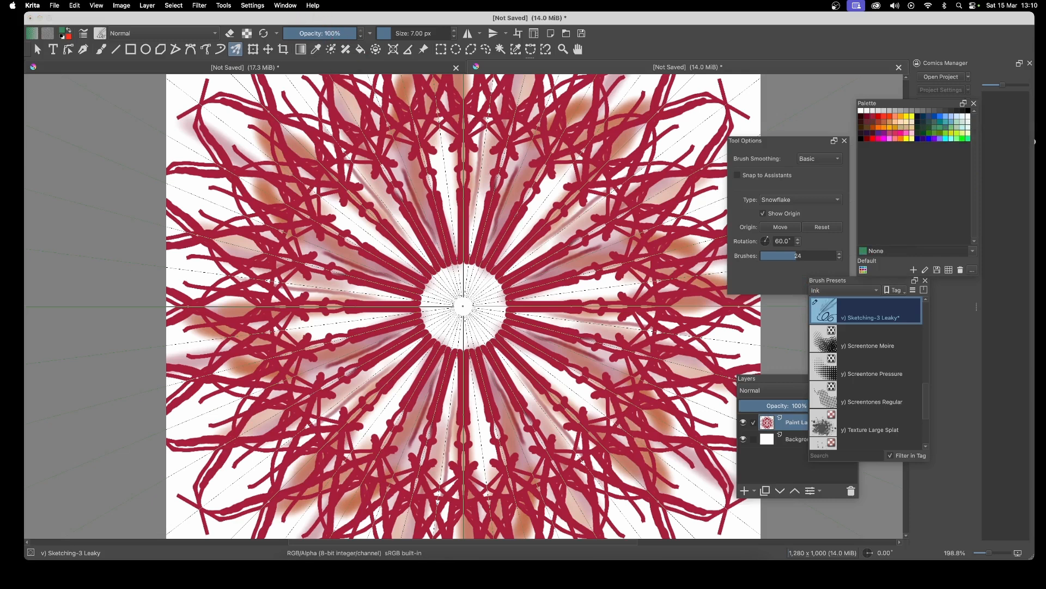
pyautogui.moveTo(232, 206); pyautogui.dragTo(137, 150)
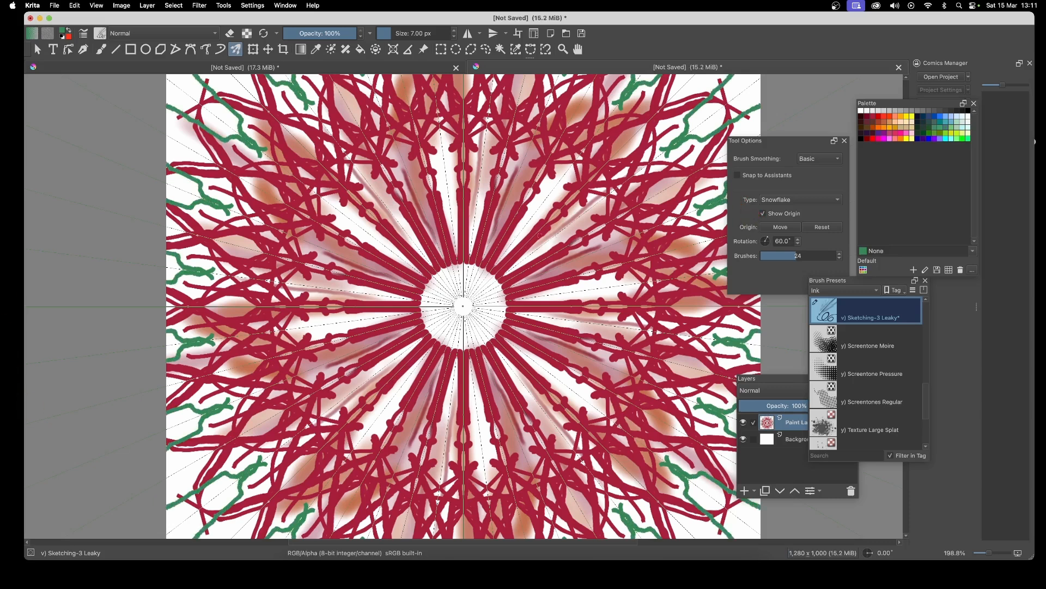
pyautogui.moveTo(448, 259)
pyautogui.mouseDown()
pyautogui.moveTo(268, 167)
pyautogui.moveTo(169, 136)
pyautogui.moveTo(176, 178)
pyautogui.mouseUp()
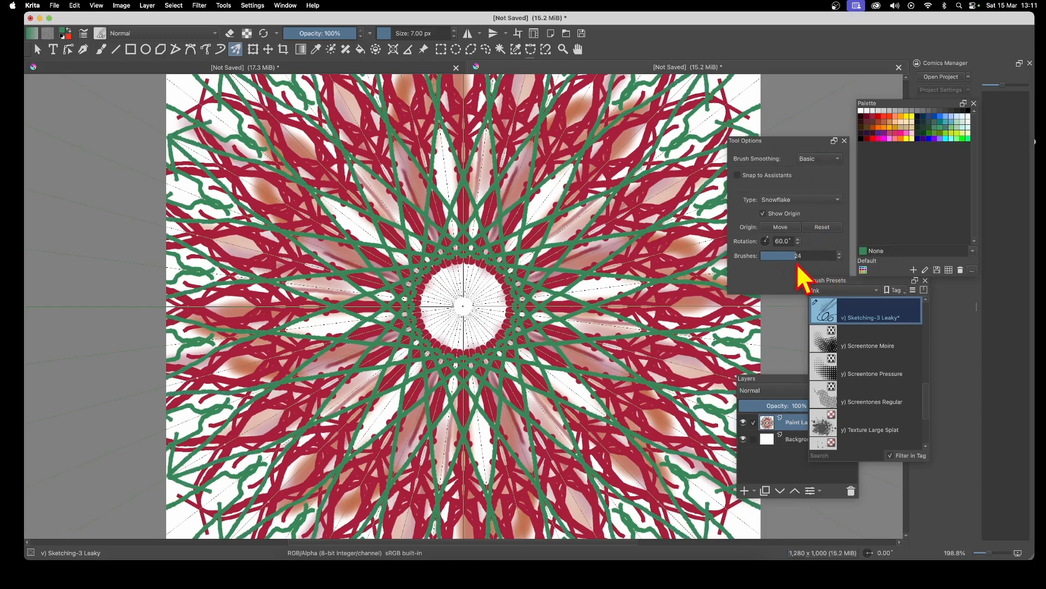
# - Reduce the Multibrush to 4 brushes and set up the Texture Large Splat brush in Lemon yellow at 27.36 px
pyautogui.moveTo(802, 259); pyautogui.dragTo(765, 254)
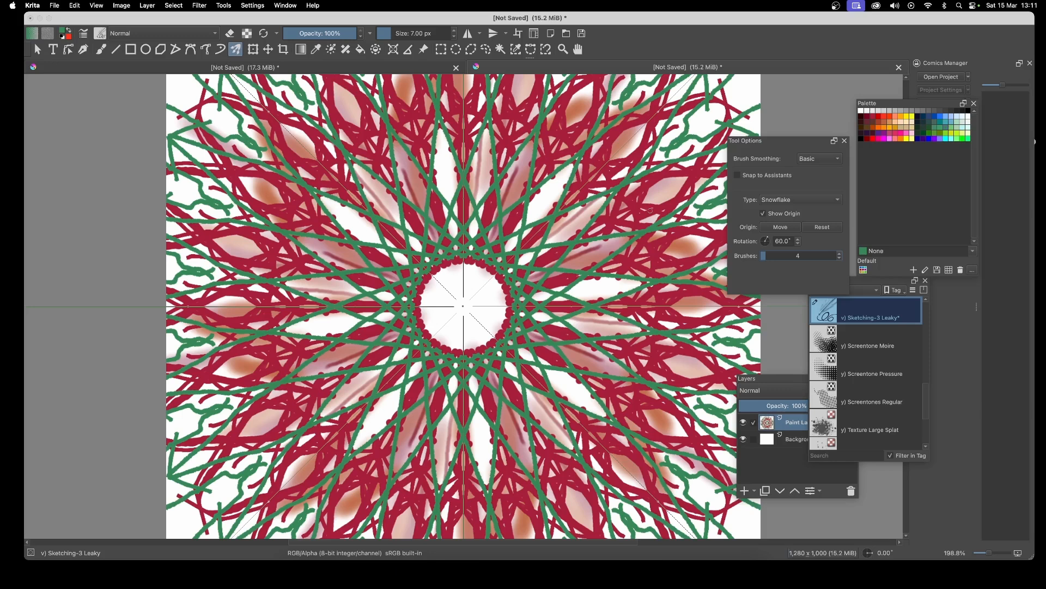
pyautogui.click(911, 116)
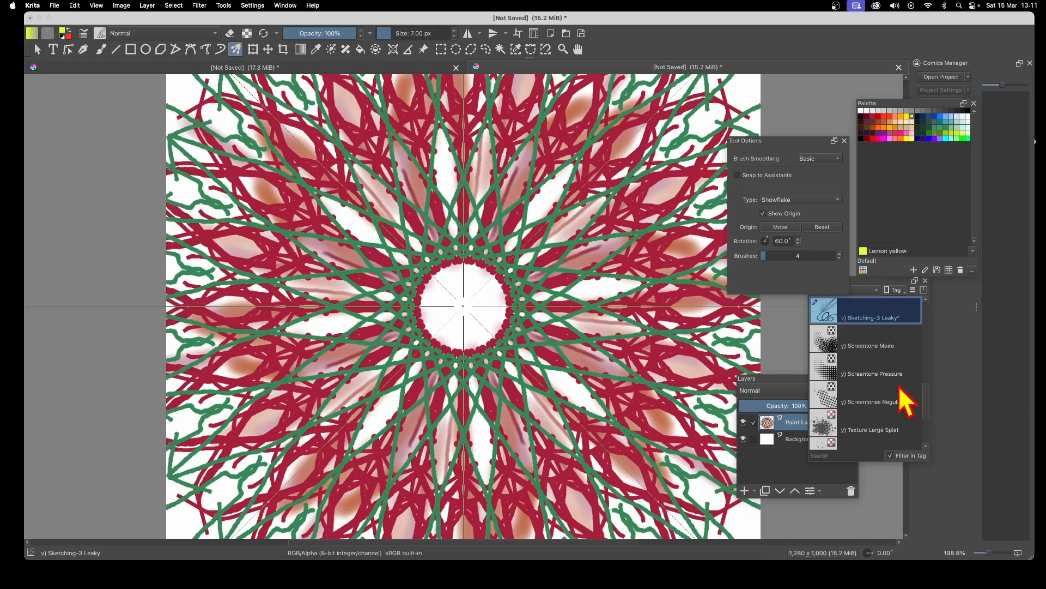
pyautogui.click(875, 427)
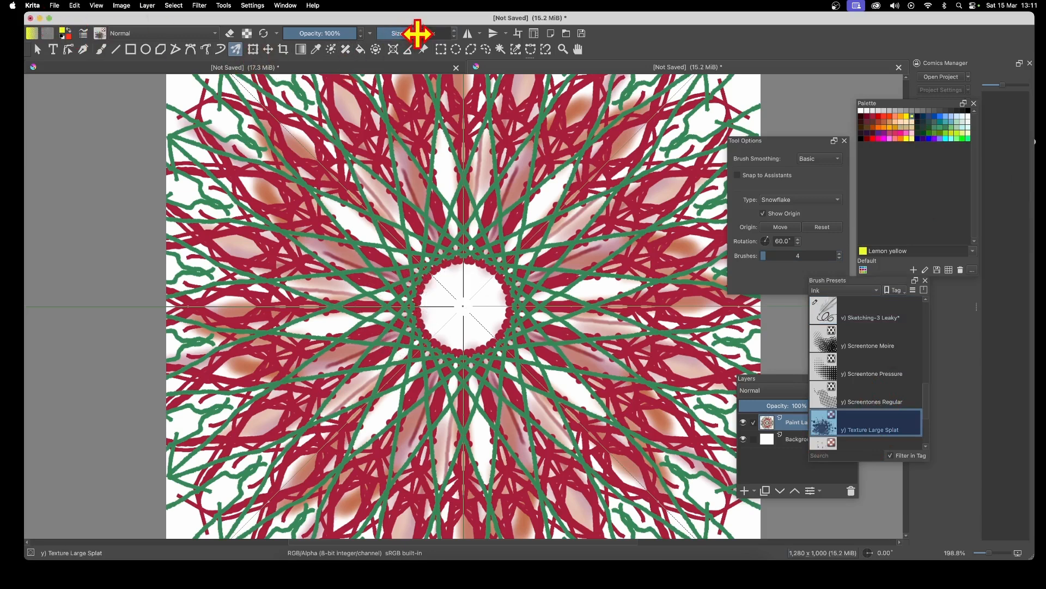
pyautogui.moveTo(417, 33); pyautogui.dragTo(398, 34)
# - Paint yellow splatter strokes over the petals, the flower centre and the areas near the canvas corners
pyautogui.moveTo(490, 267)
pyautogui.mouseDown()
pyautogui.moveTo(539, 175)
pyautogui.moveTo(521, 177)
pyautogui.moveTo(579, 139)
pyautogui.moveTo(577, 130)
pyautogui.moveTo(555, 142)
pyautogui.moveTo(567, 127)
pyautogui.moveTo(560, 88)
pyautogui.mouseUp()
pyautogui.moveTo(515, 139); pyautogui.dragTo(499, 105)
pyautogui.moveTo(472, 183); pyautogui.dragTo(468, 153)
pyautogui.moveTo(464, 223)
pyautogui.mouseDown()
pyautogui.moveTo(447, 304)
pyautogui.moveTo(456, 306)
pyautogui.moveTo(463, 279)
pyautogui.moveTo(476, 343)
pyautogui.mouseUp()
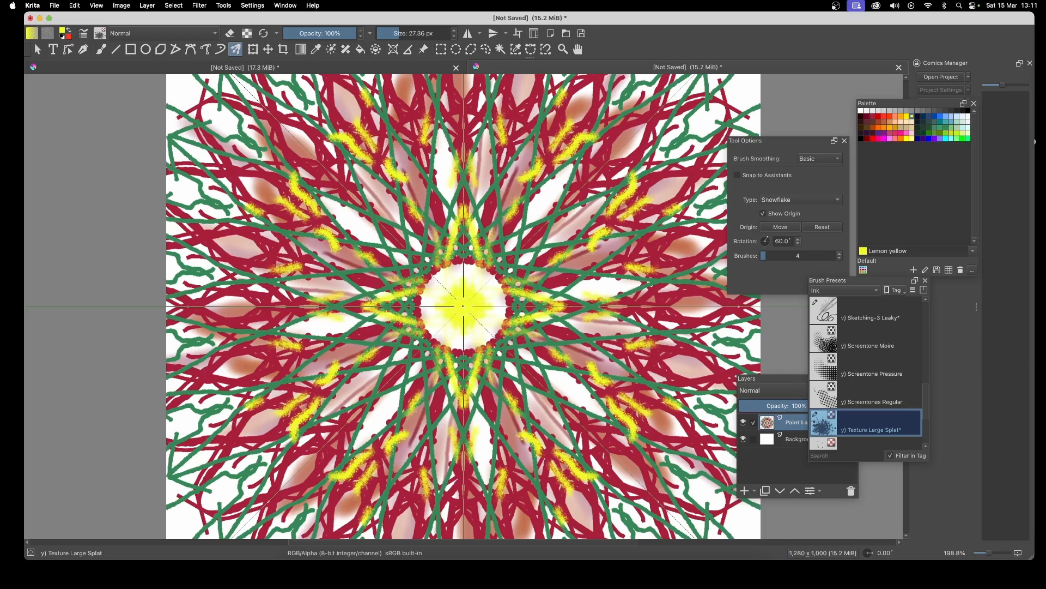
pyautogui.moveTo(372, 300); pyautogui.dragTo(347, 290)
pyautogui.moveTo(364, 274)
pyautogui.mouseDown()
pyautogui.moveTo(323, 233)
pyautogui.moveTo(344, 215)
pyautogui.mouseUp()
pyautogui.moveTo(269, 146); pyautogui.dragTo(234, 113)
pyautogui.moveTo(243, 148); pyautogui.dragTo(197, 115)
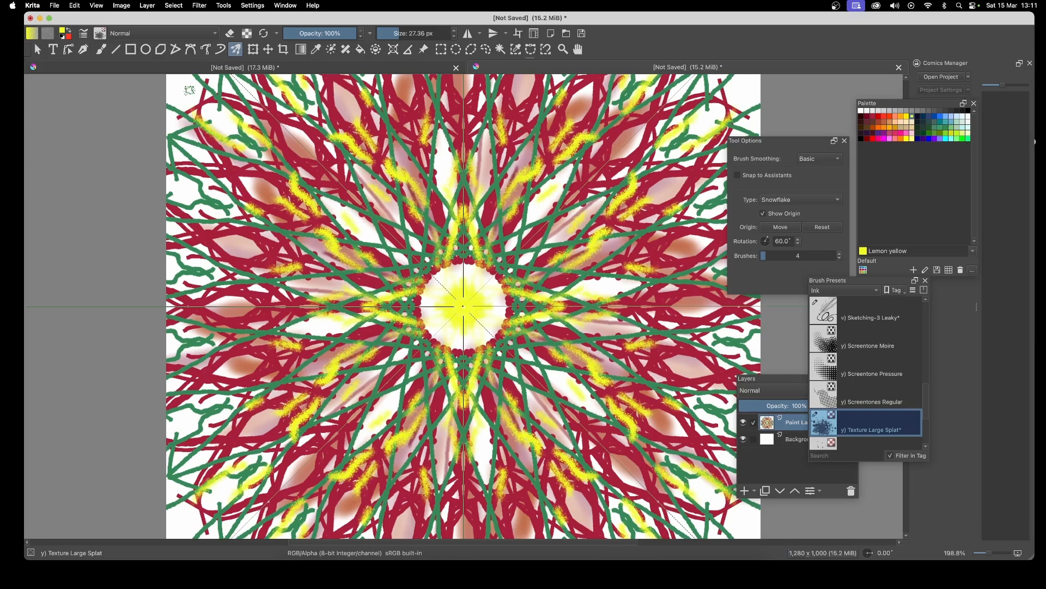
# - Open the G'MIC-Qt filters and preview the Random deformation with an amplitude of 30
pyautogui.click(199, 6)
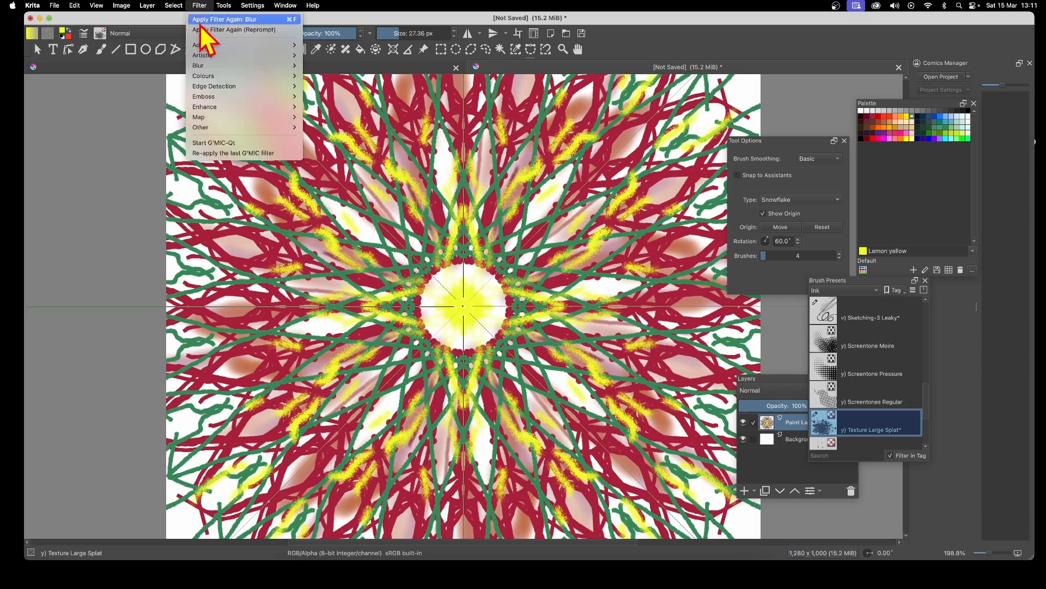
pyautogui.click(202, 144)
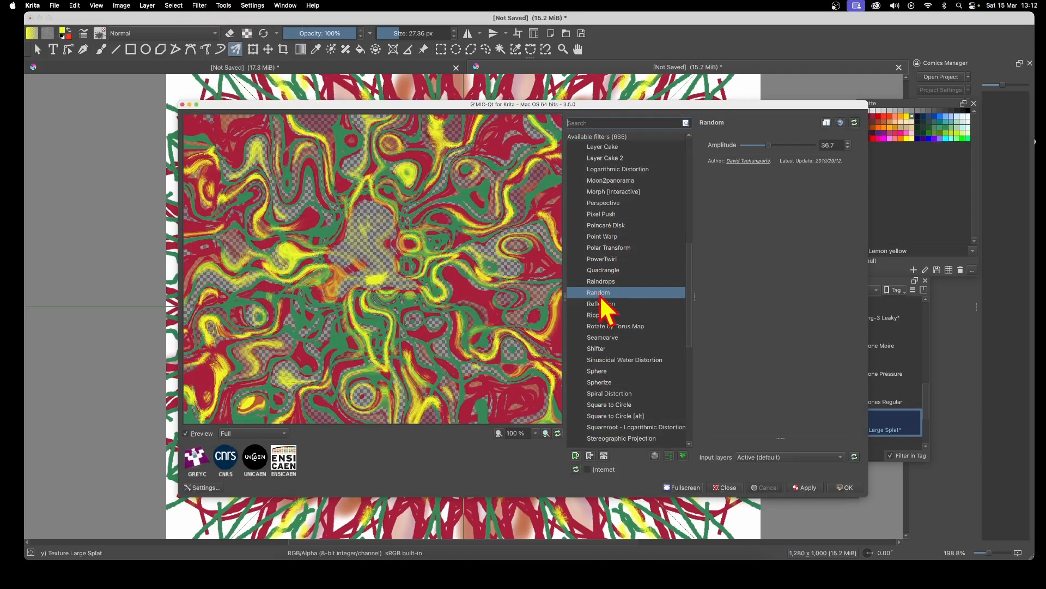
pyautogui.moveTo(769, 145); pyautogui.dragTo(757, 146)
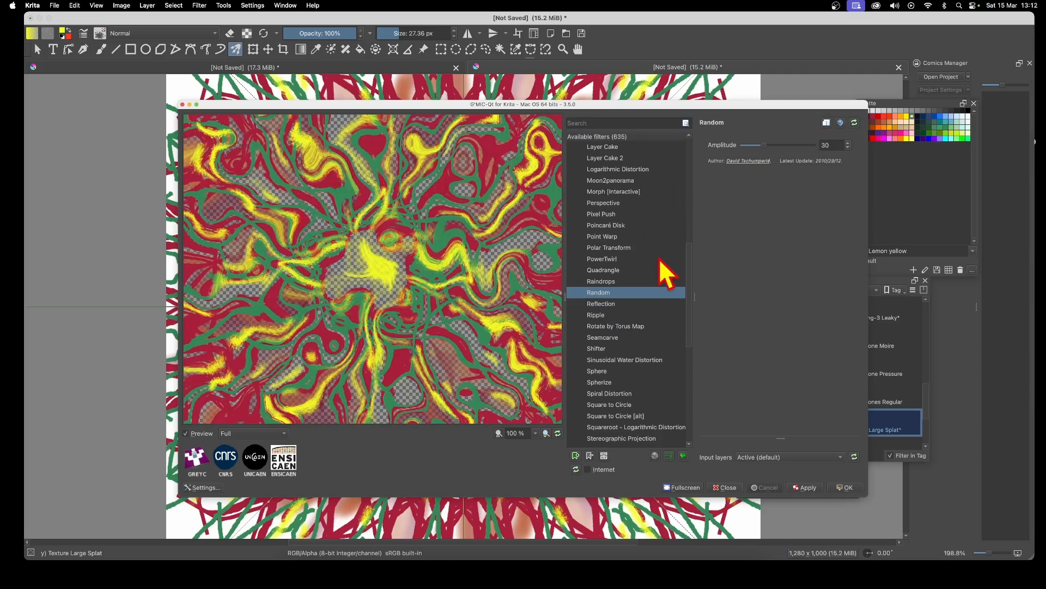
# - Preview the Blended, Polar and Reptorian-Polar Kaleidoscope deformations on the mandala
pyautogui.scroll(9, 627, 283)
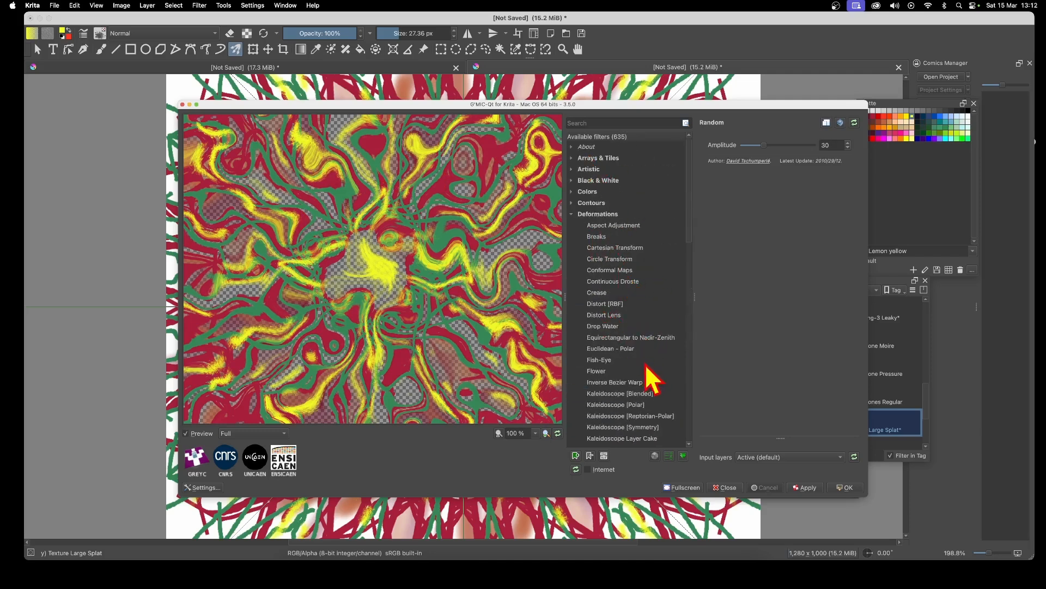
pyautogui.click(619, 394)
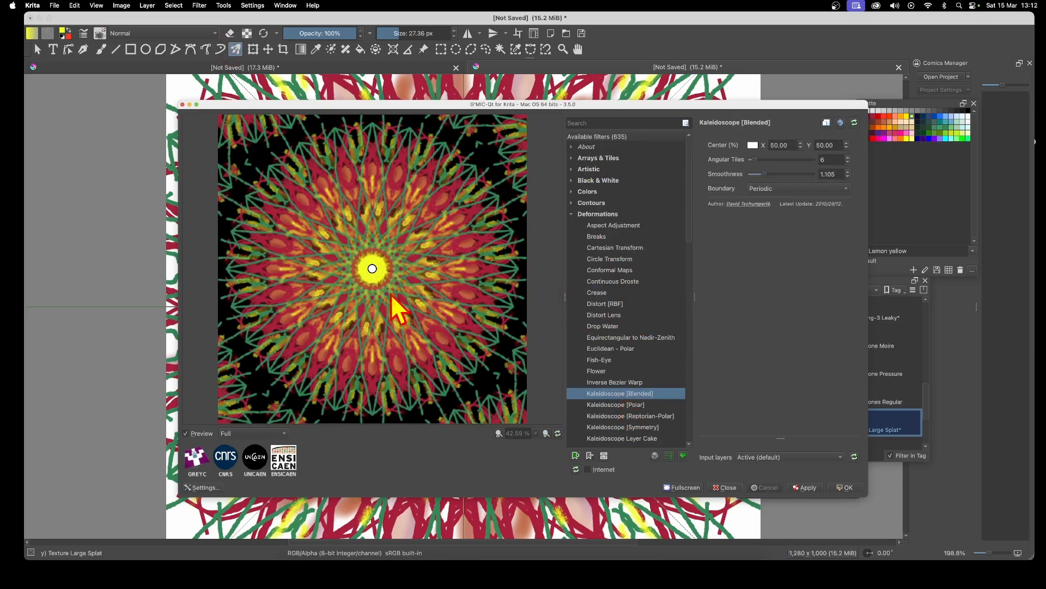
pyautogui.click(615, 405)
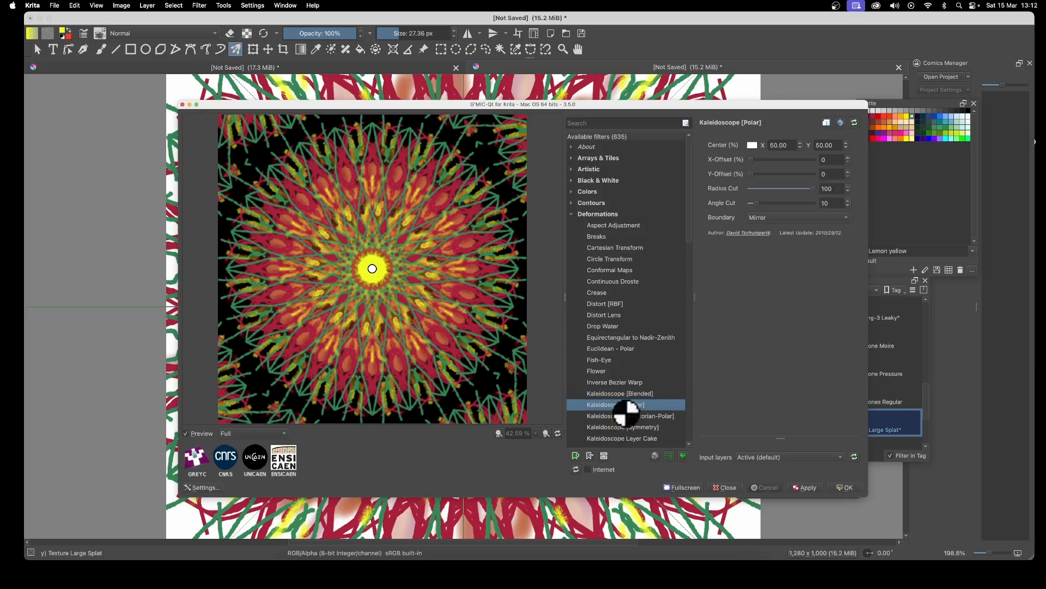
pyautogui.click(616, 416)
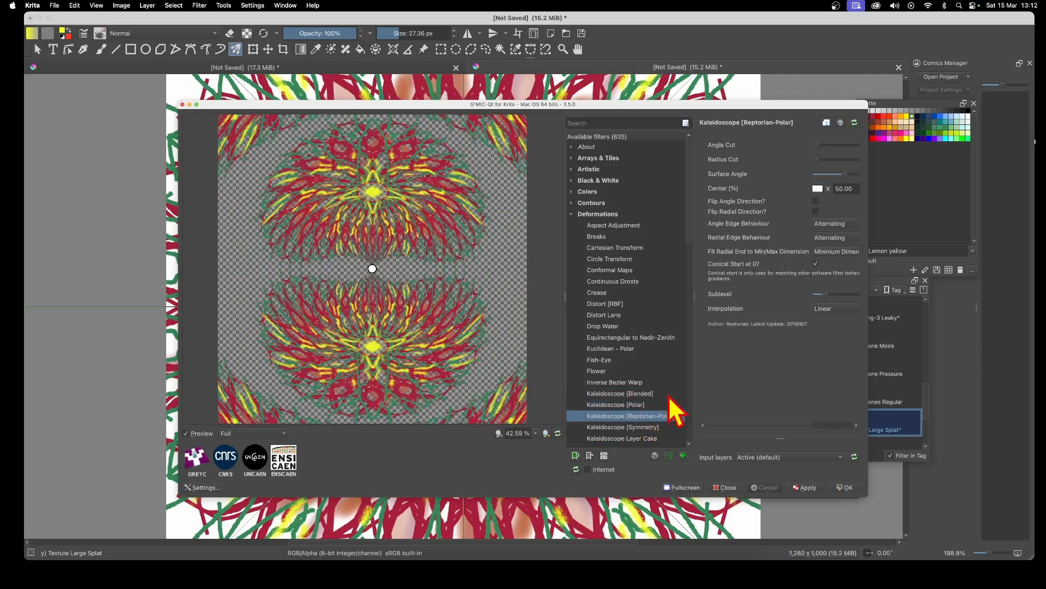
# - Apply the Kaleidoscope [Symmetry] deformation to the active paint layer
pyautogui.scroll(-3, 654, 404)
pyautogui.click(631, 327)
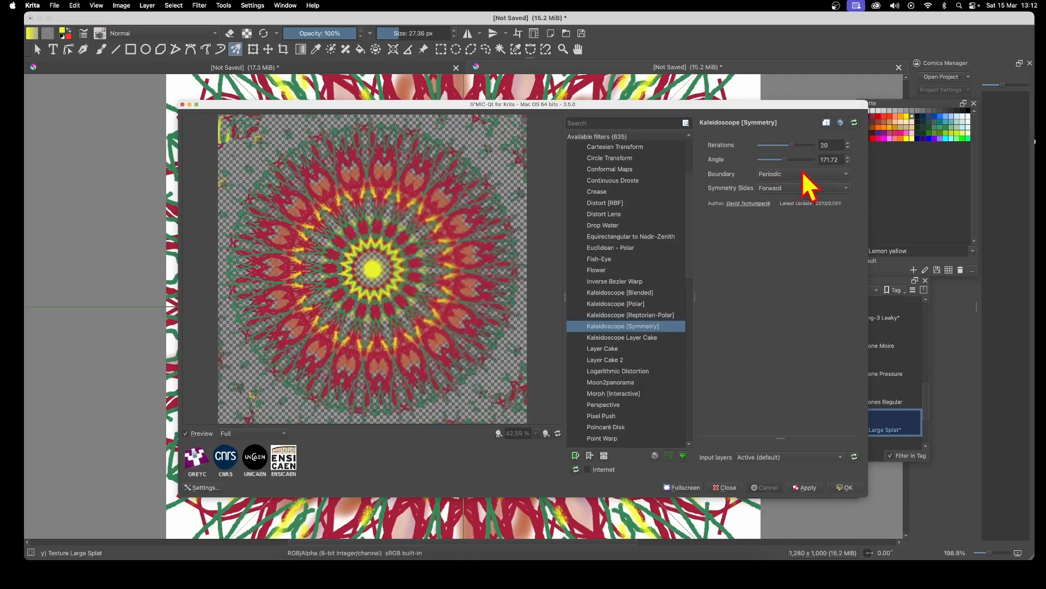
pyautogui.click(845, 488)
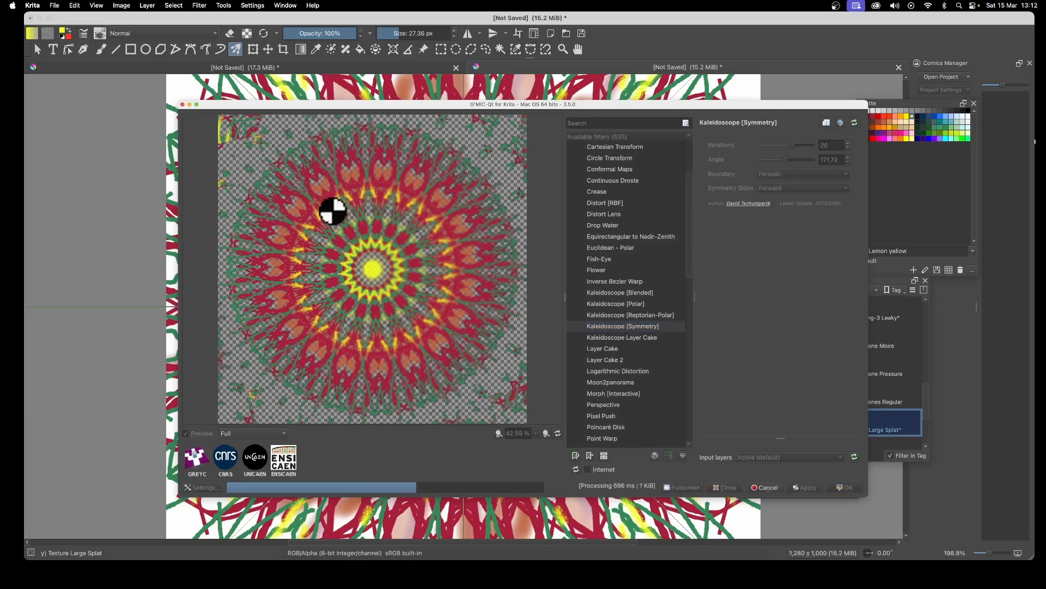